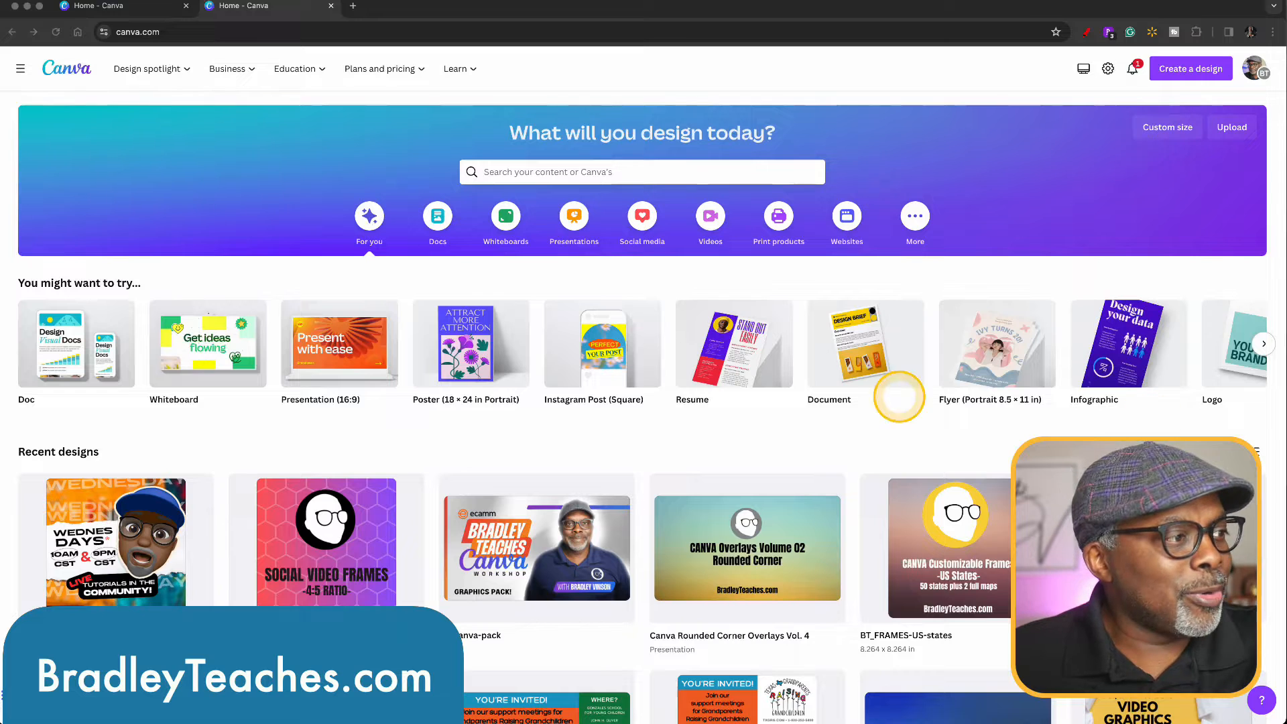
Create a blank Presentation (16:9) design and search the elements for "hero".
click(338, 353)
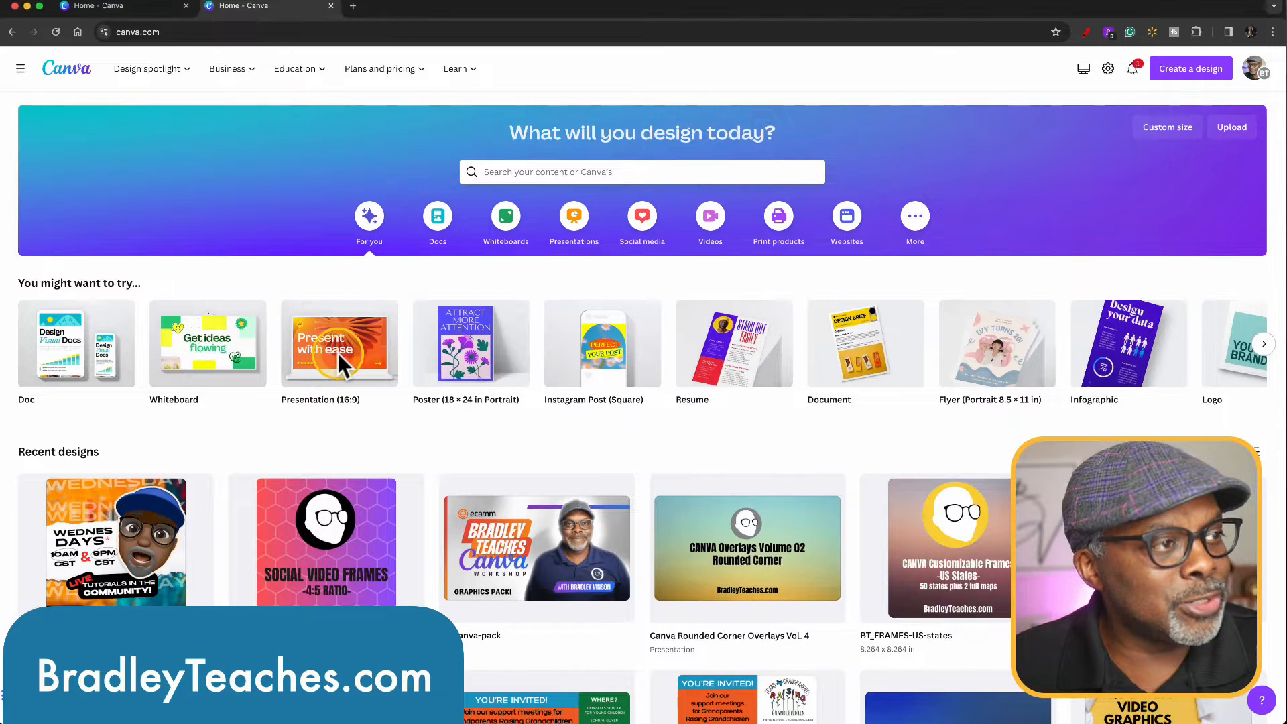
click(337, 352)
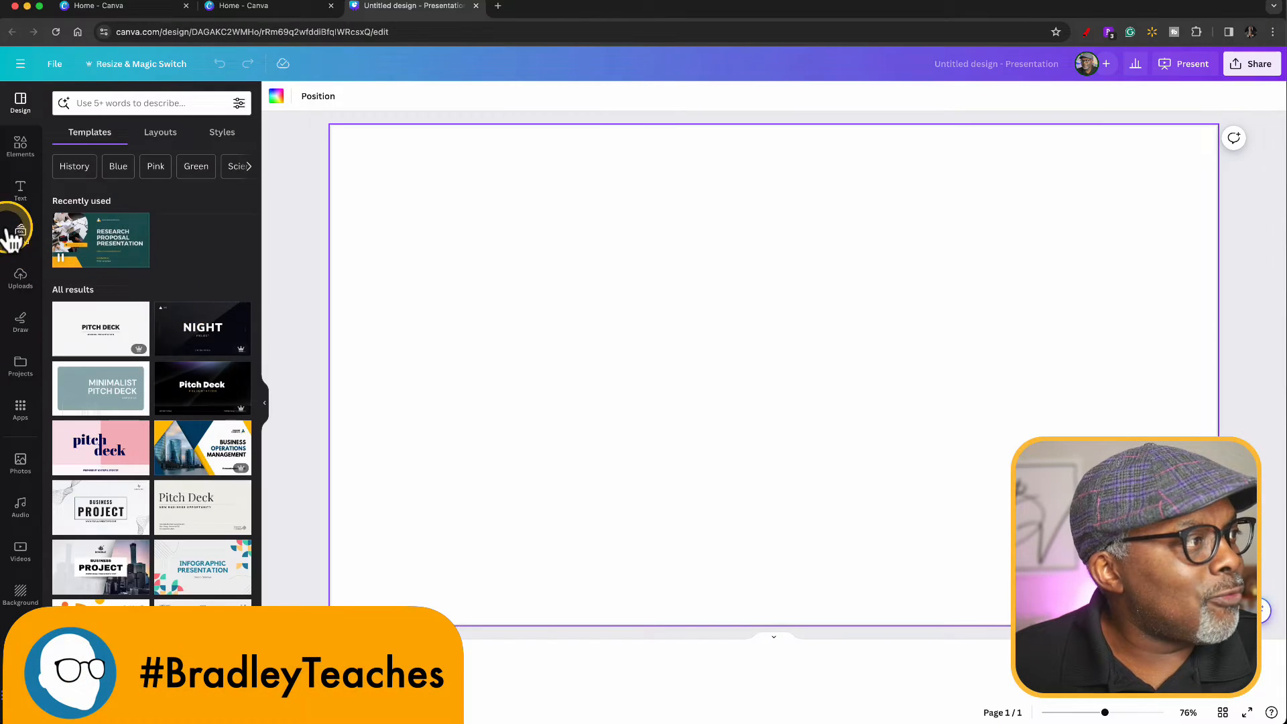
click(20, 146)
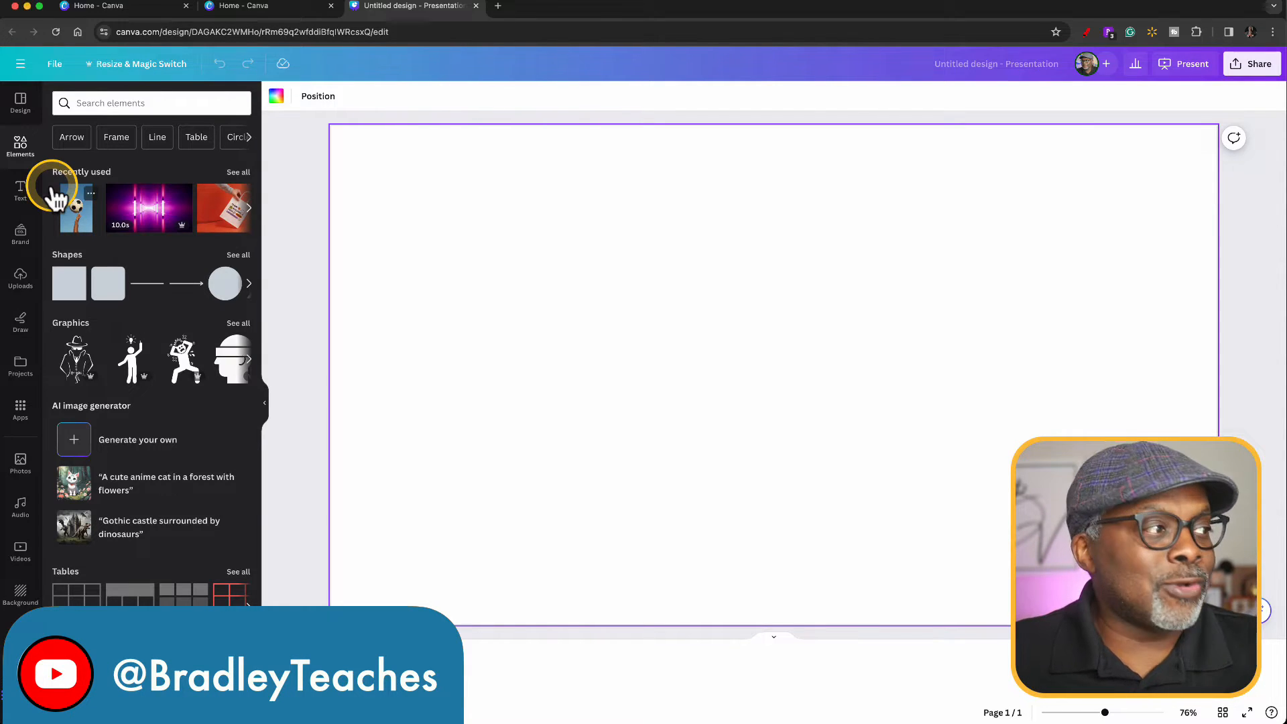
text(hero)
key(Return)
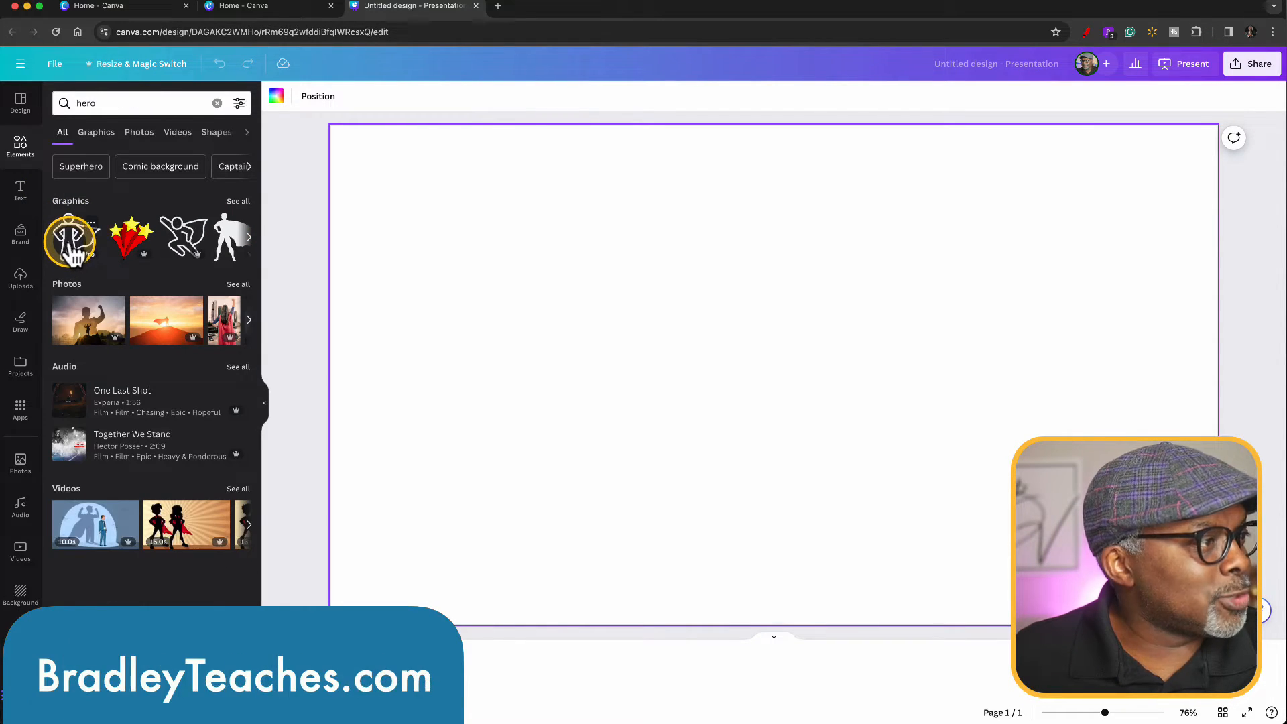
Add the outlined caped hero graphic to the page and enlarge it to fill most of the page height.
click(71, 243)
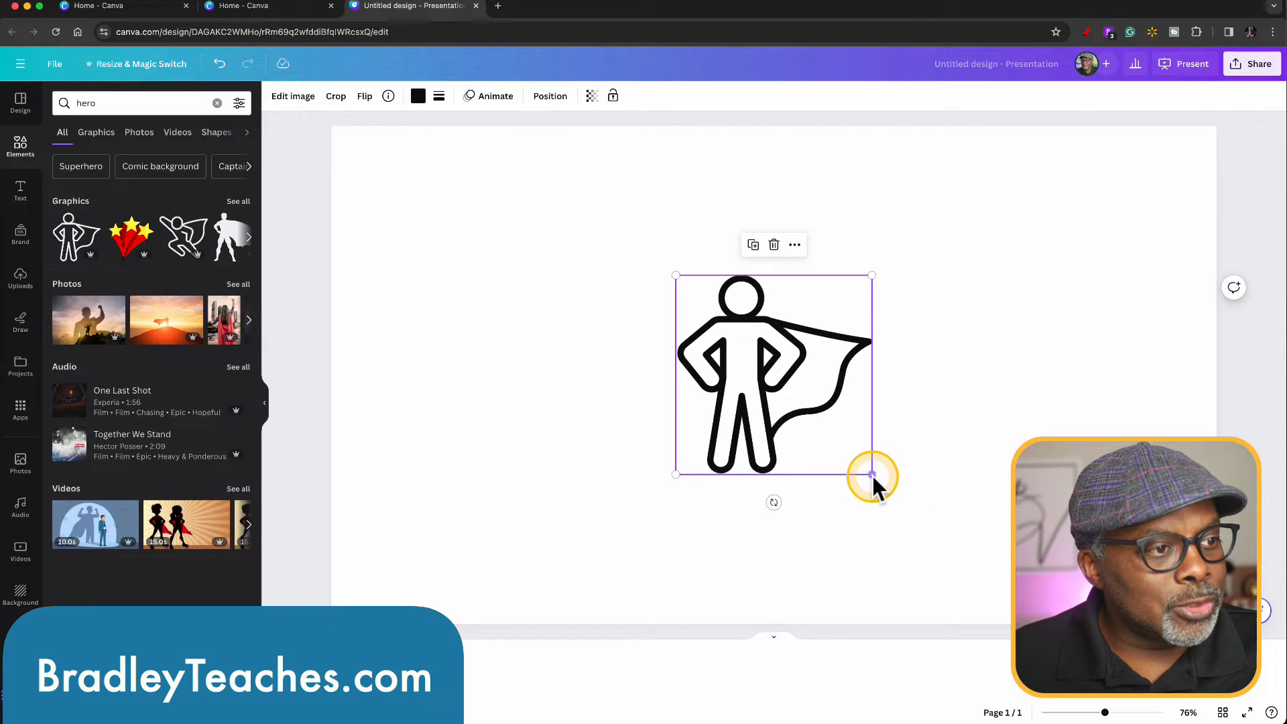
drag(871, 474, 970, 574)
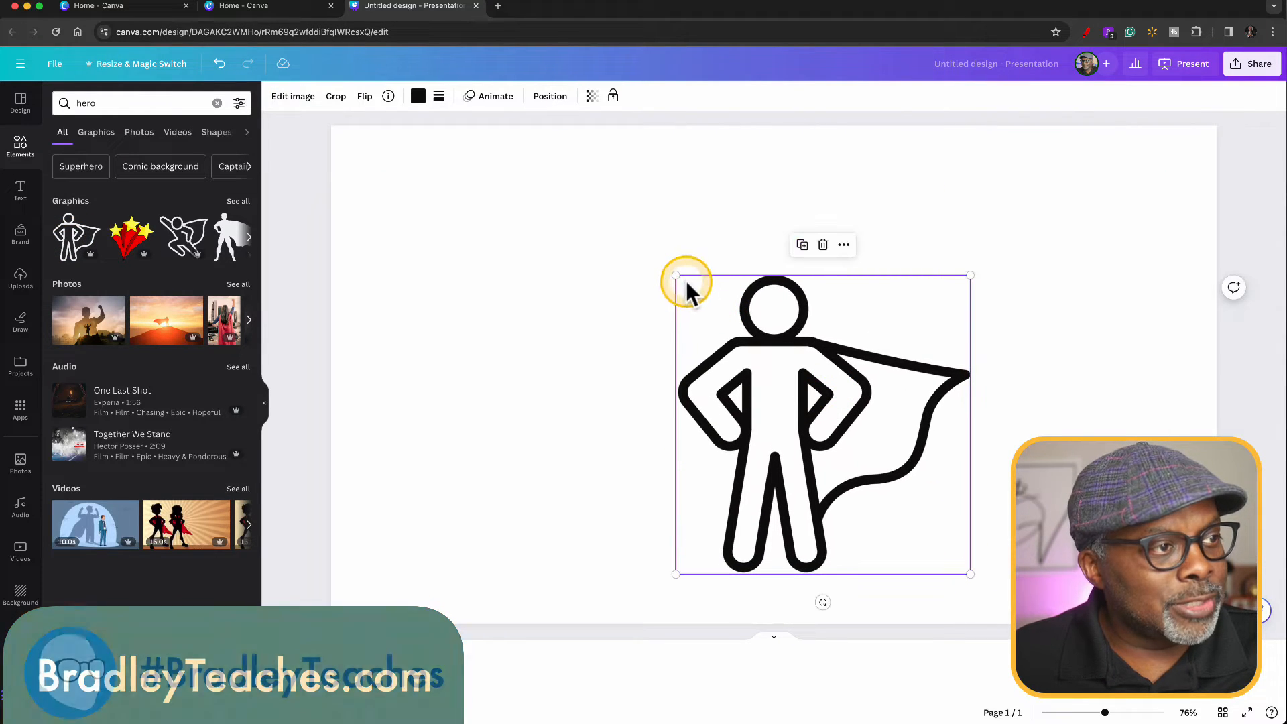
drag(676, 275, 581, 179)
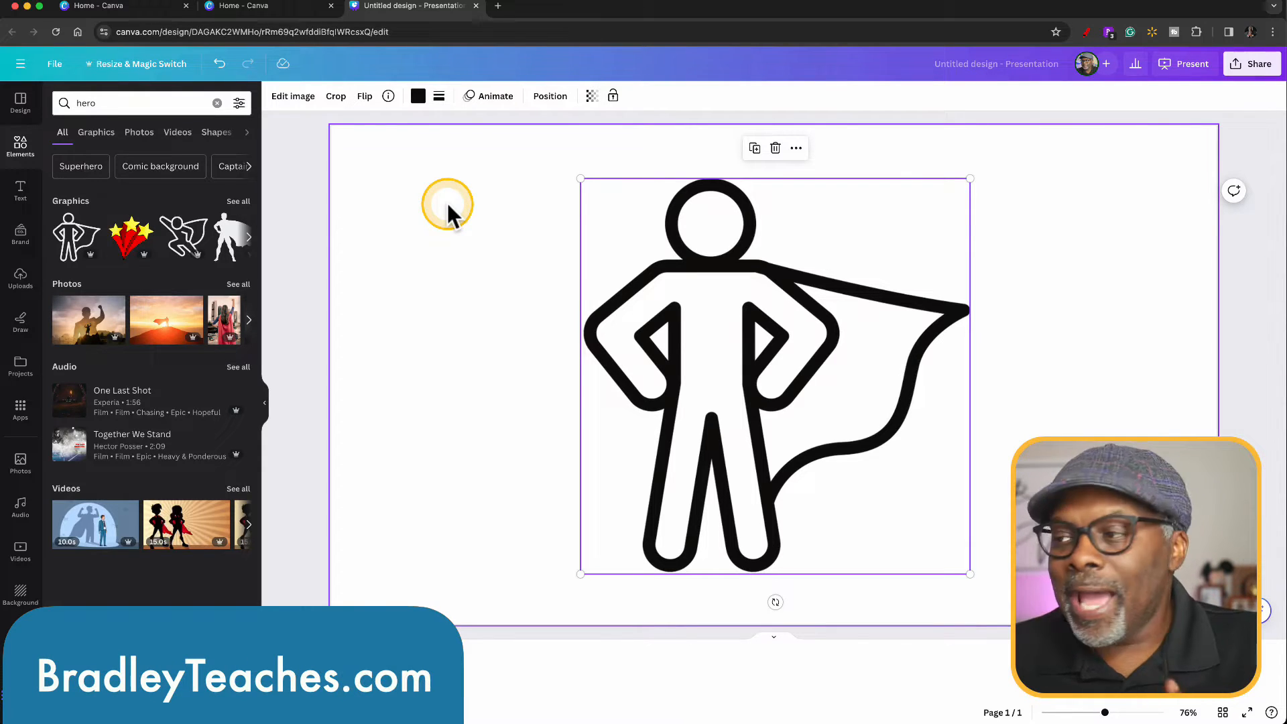
Download the design as an SVG file with a transparent background.
click(1253, 65)
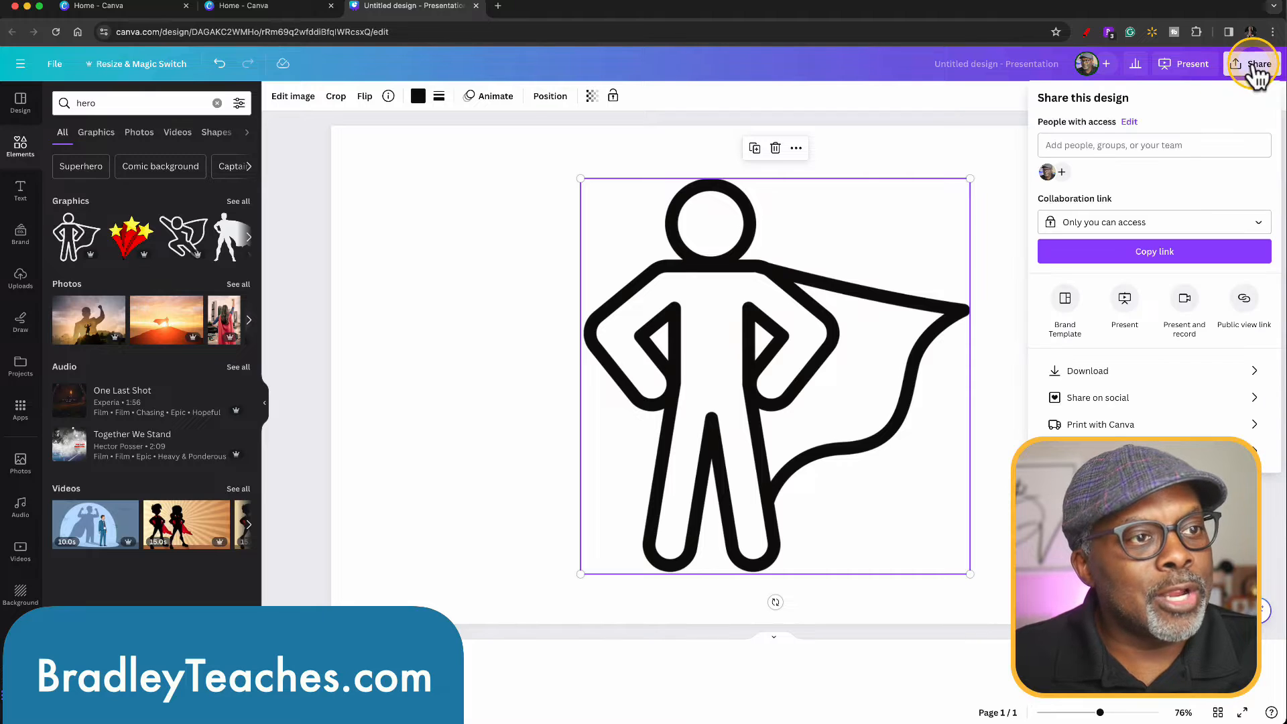
click(1086, 372)
click(1236, 151)
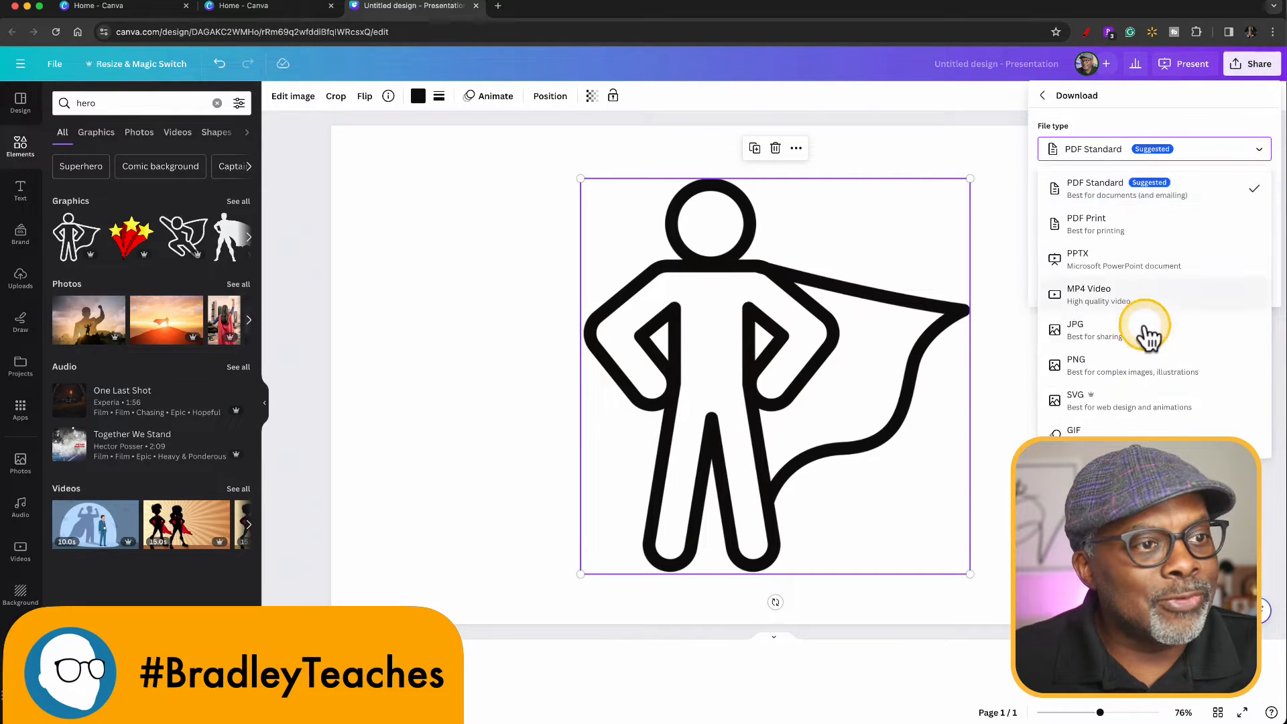
click(1142, 405)
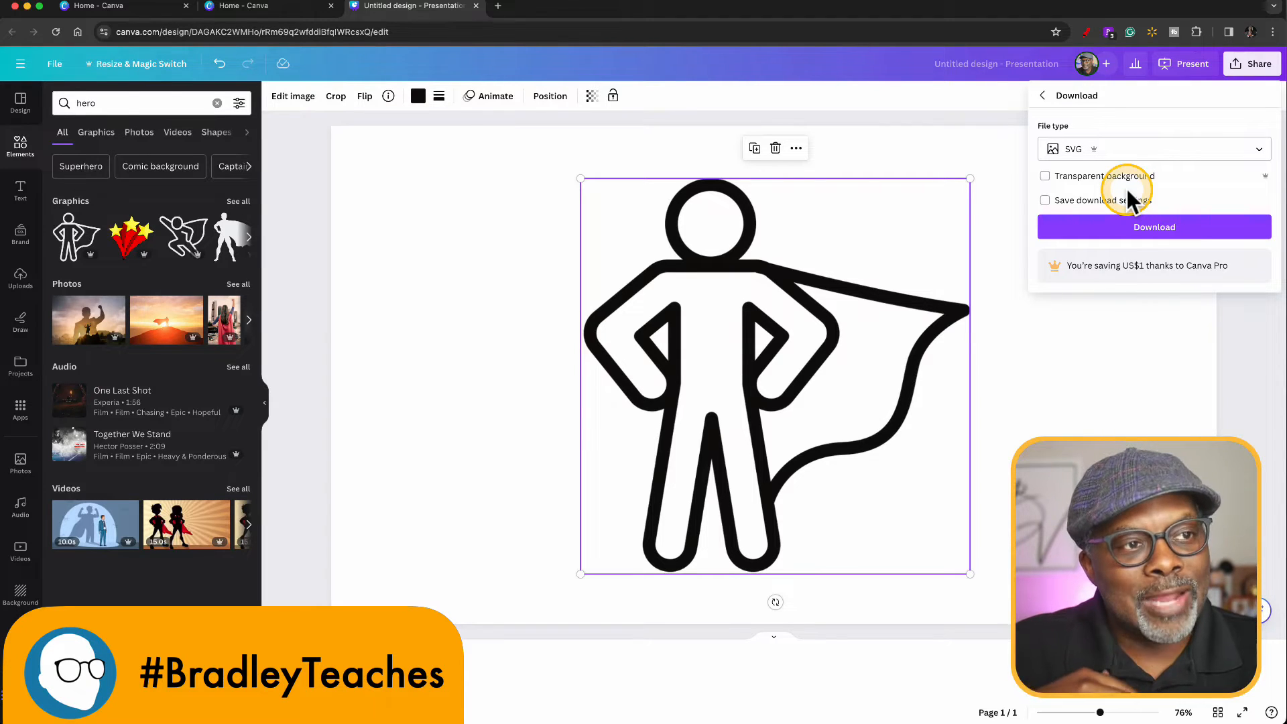
click(1045, 176)
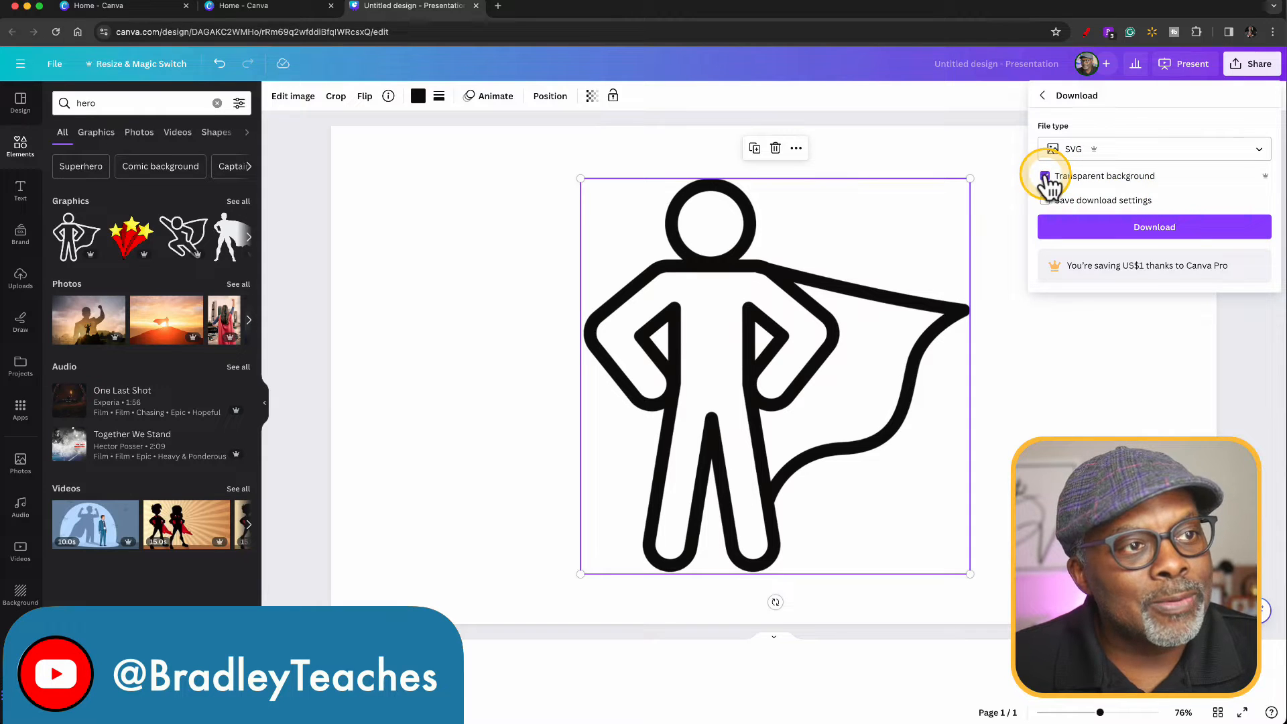
click(1184, 239)
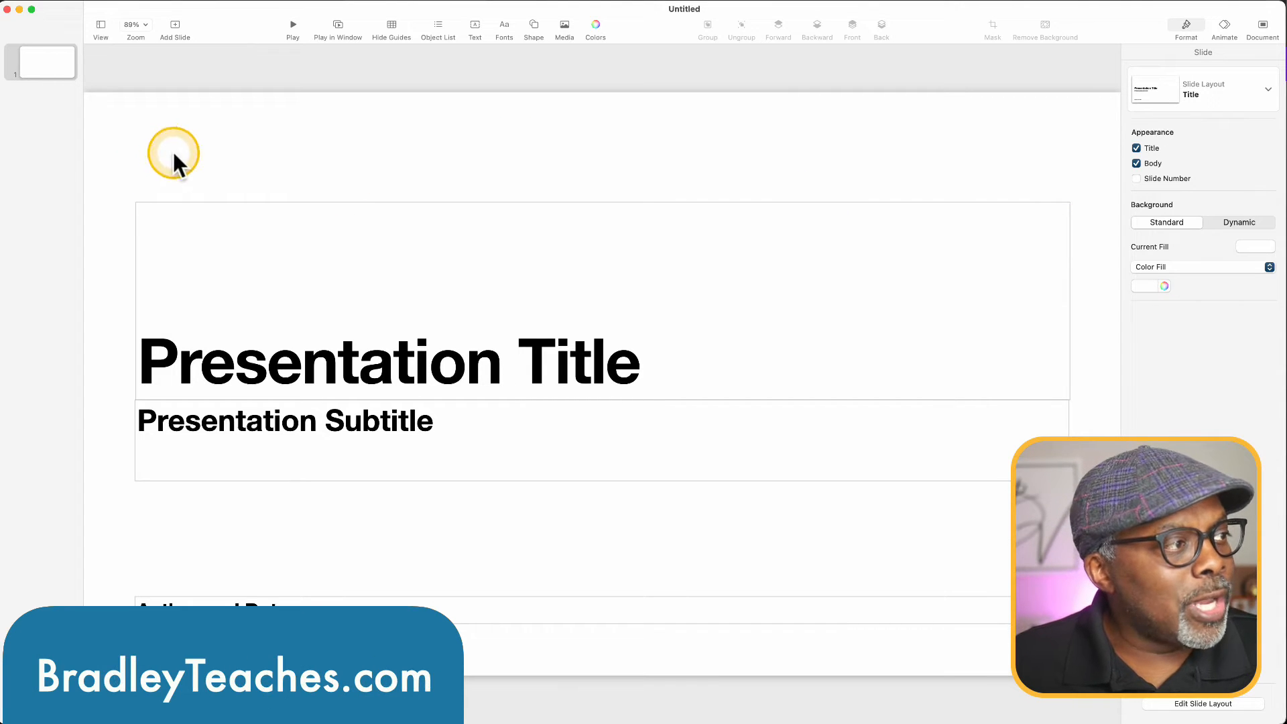
Switch to Keynote and delete all the placeholder text boxes from the blank title slide.
drag(174, 156, 599, 646)
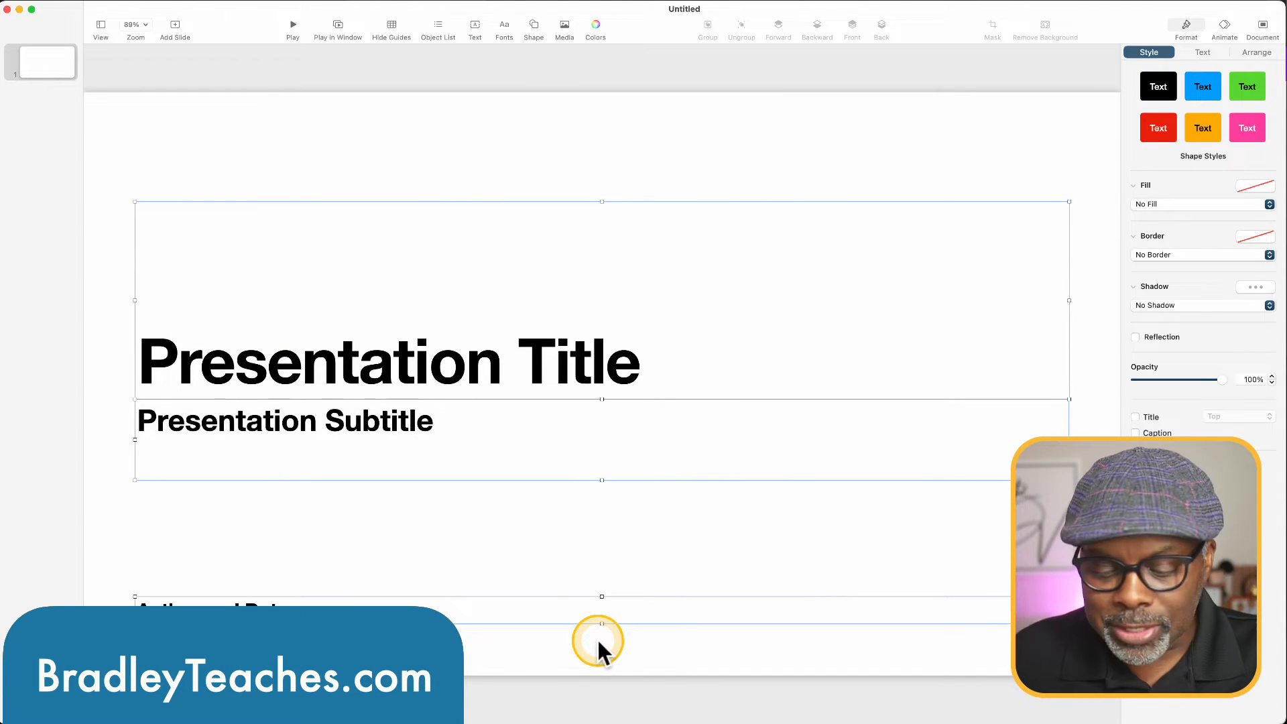
key(Delete)
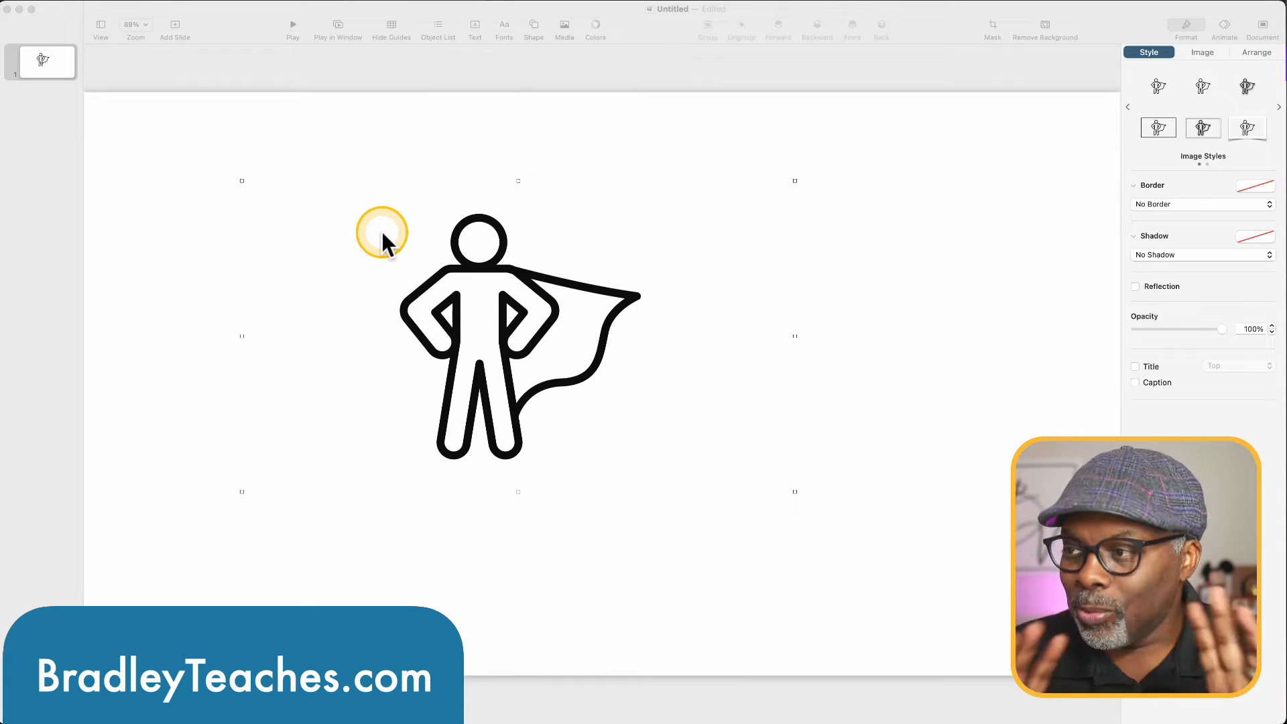
Break apart the hero SVG image on the slide into an editable shape.
right_click(529, 303)
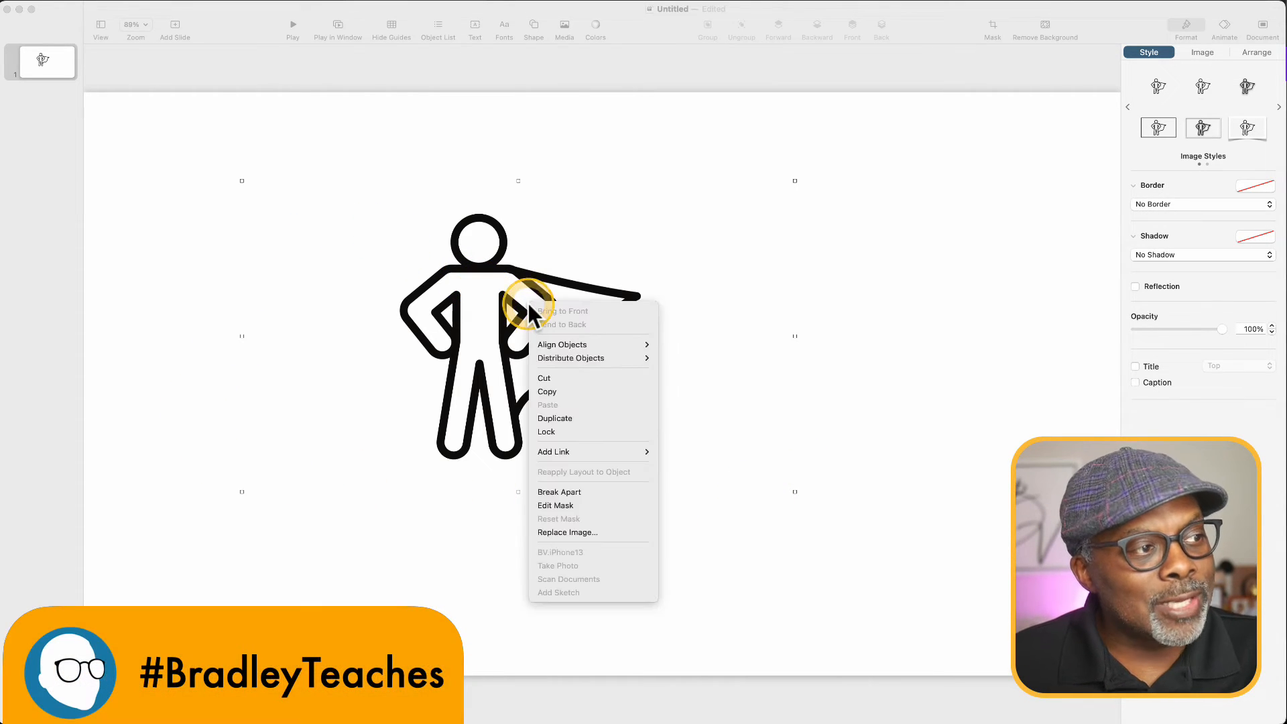
click(582, 492)
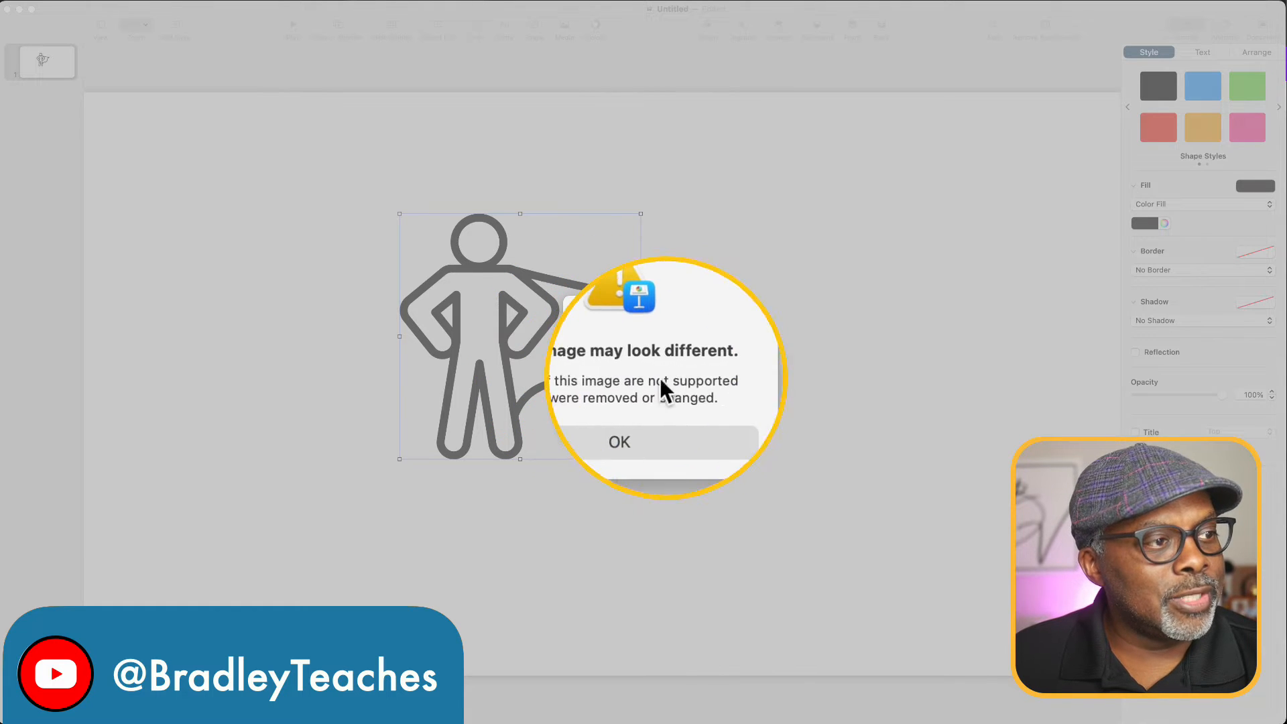
click(626, 402)
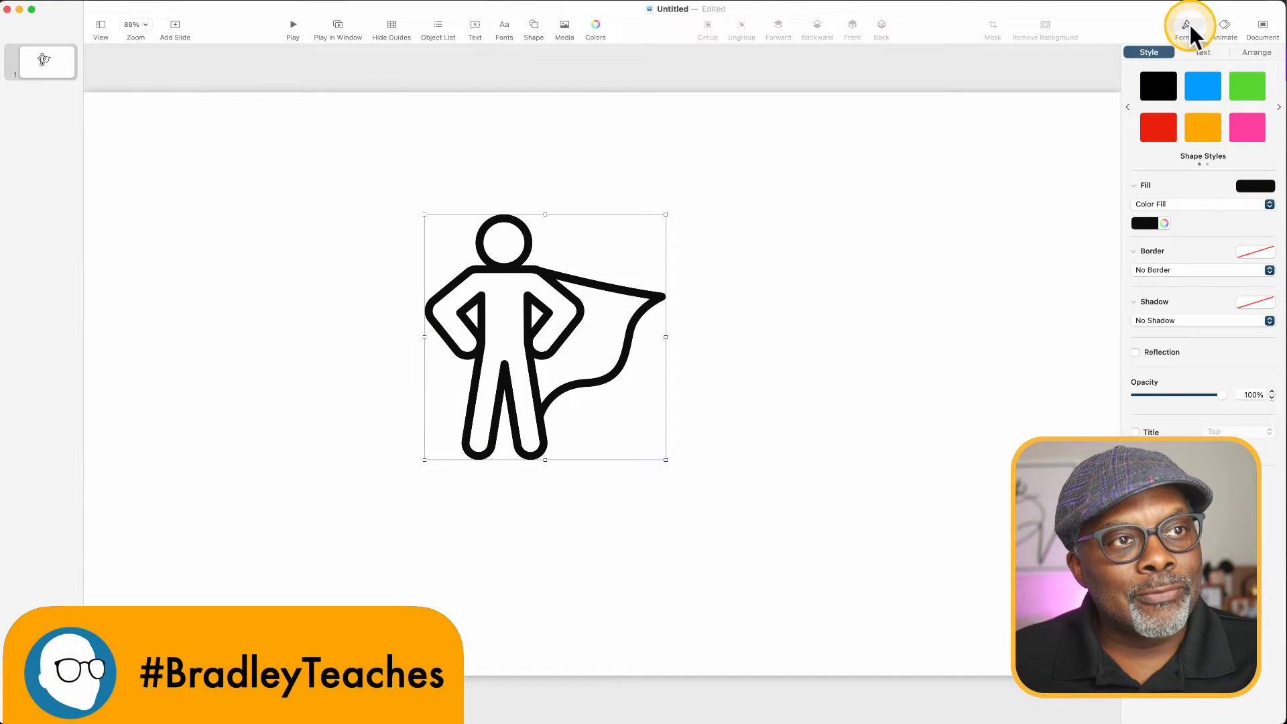
Give the hero shape an Image Fill using the landscape picture and enlarge the shape on the slide.
click(1140, 204)
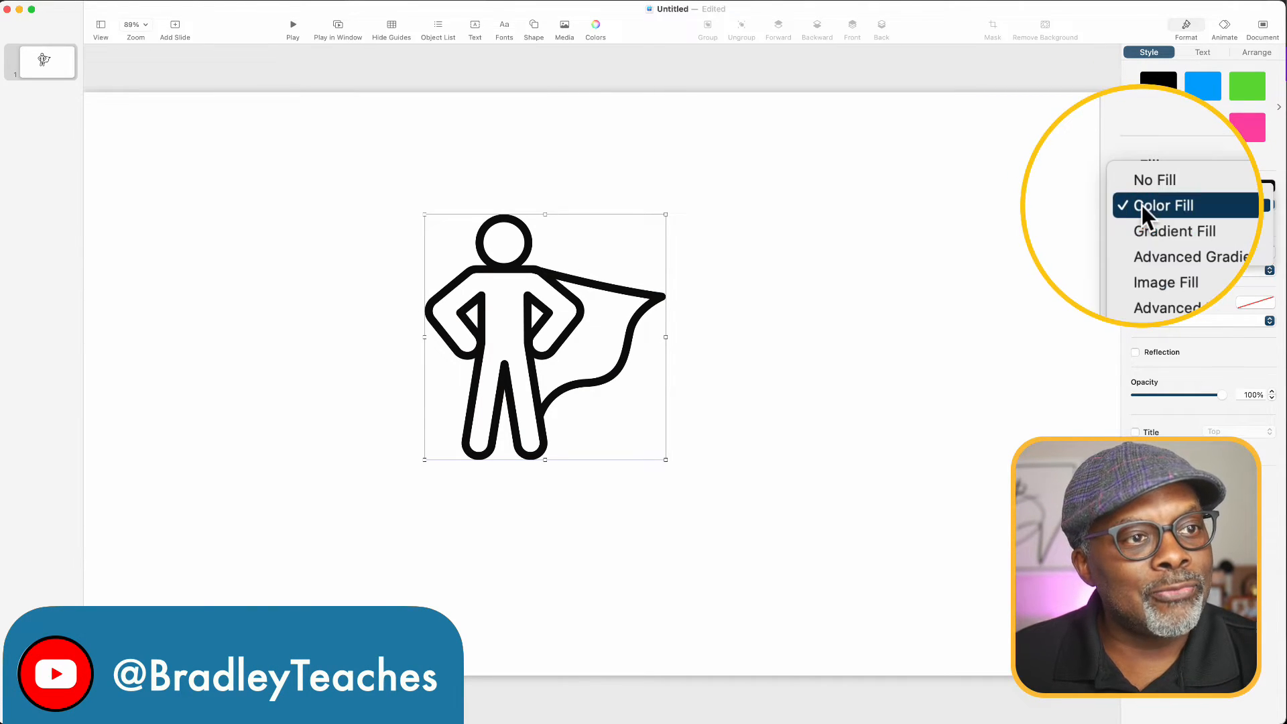
click(1147, 243)
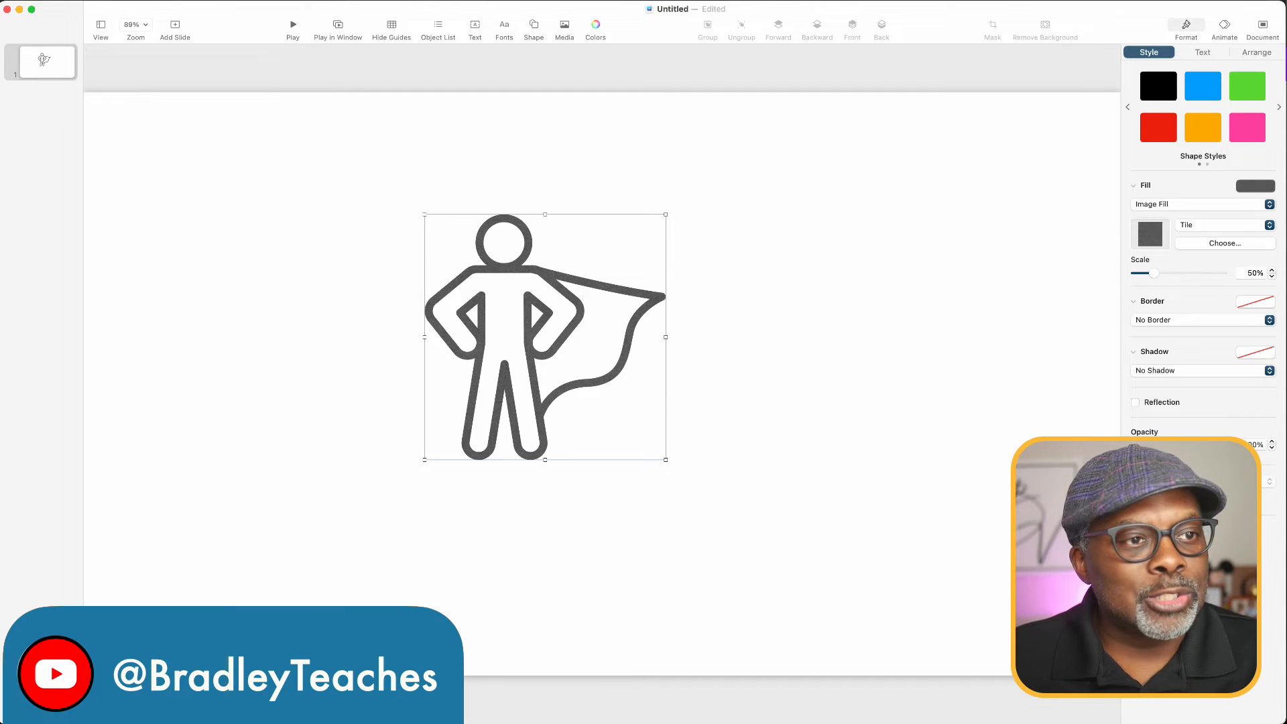
drag(1286, 254, 1150, 235)
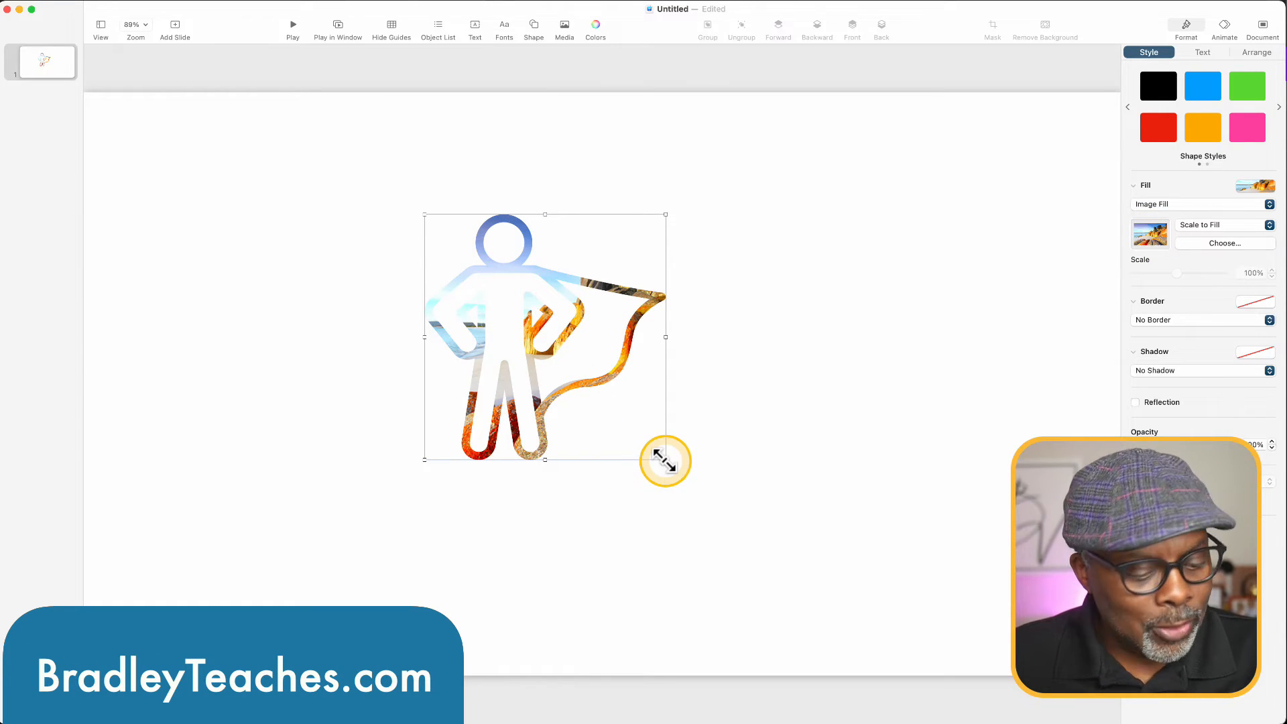
drag(663, 460, 805, 554)
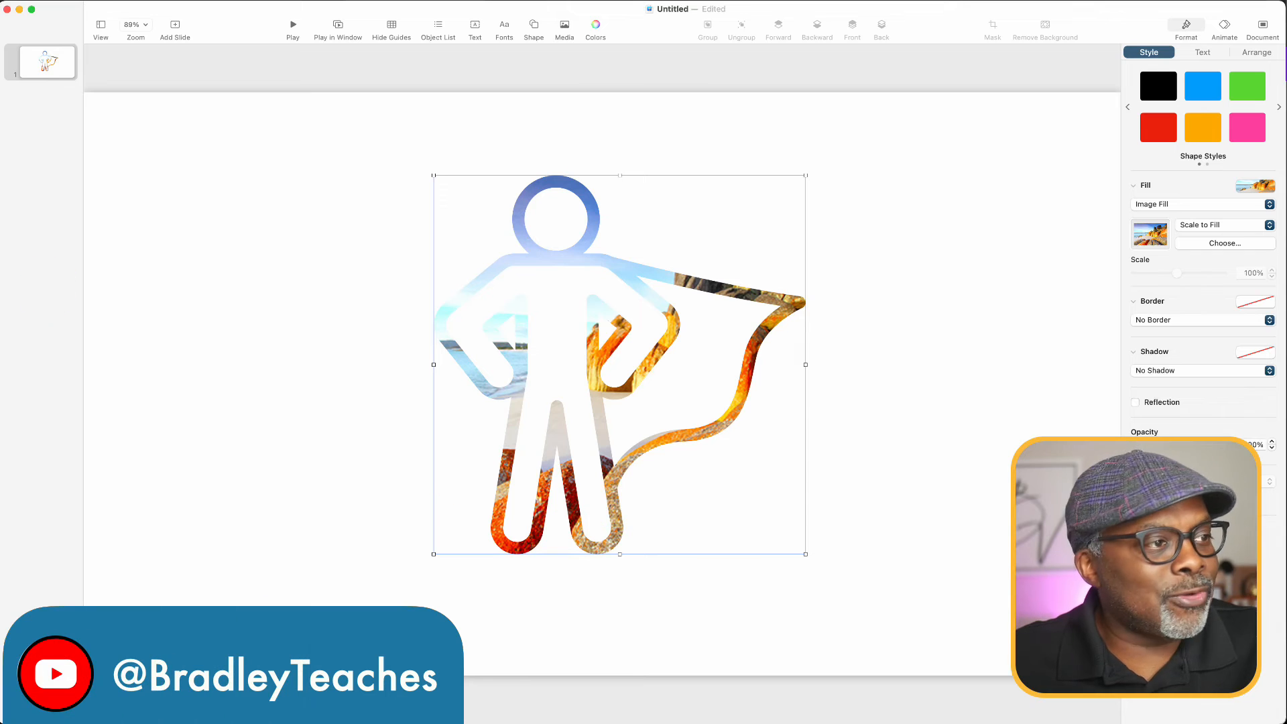
Export the presentation as a PDF named hero.pdf in the canva-stuff folder.
click(48, 7)
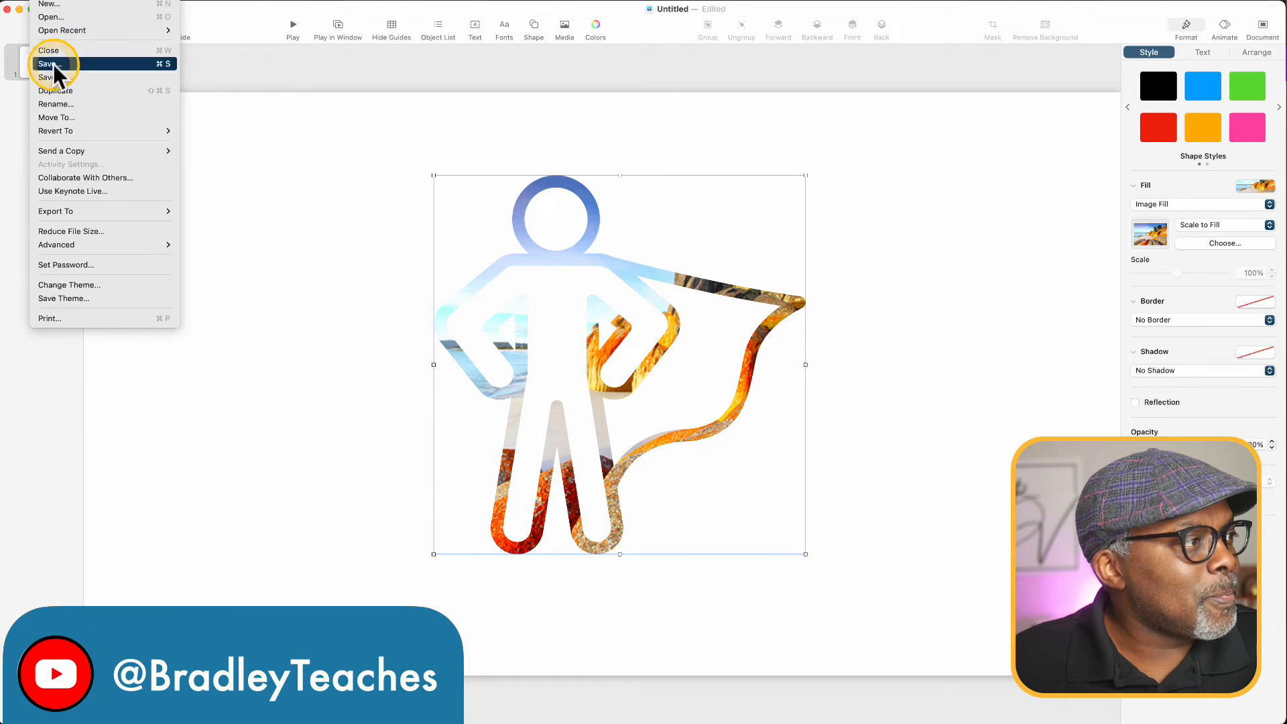
mouse_move(80, 208)
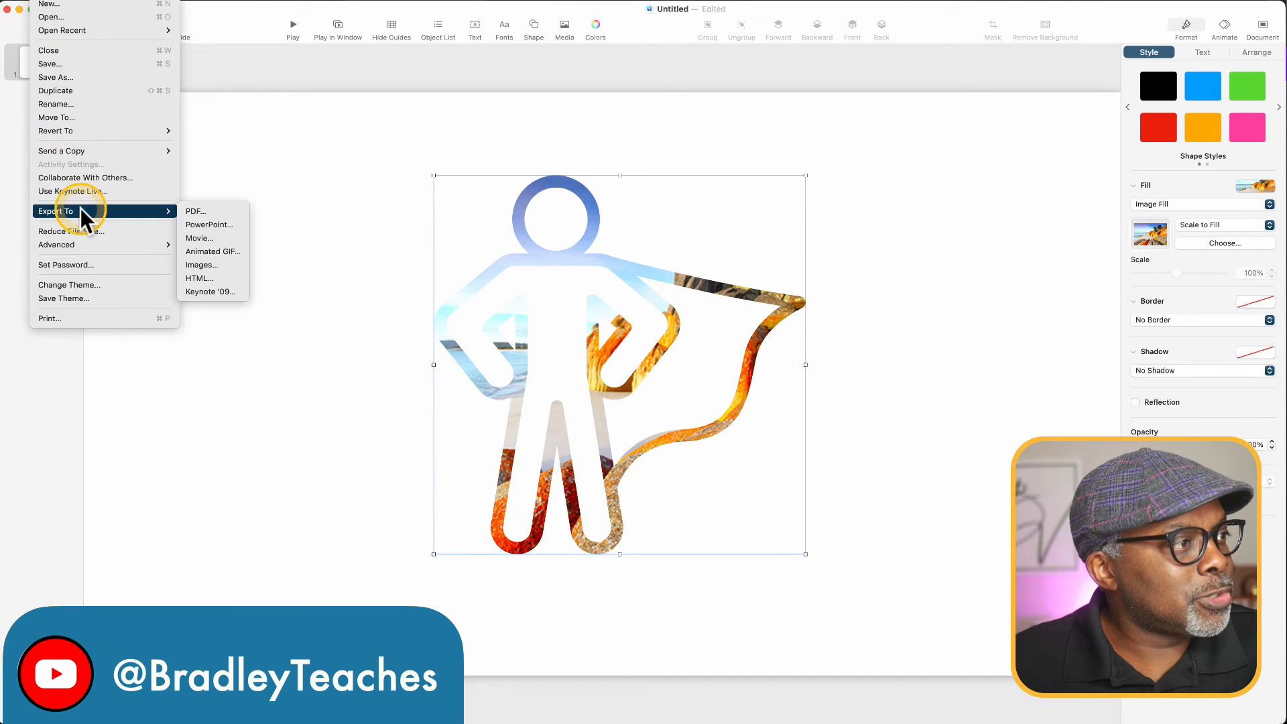
click(190, 212)
click(801, 509)
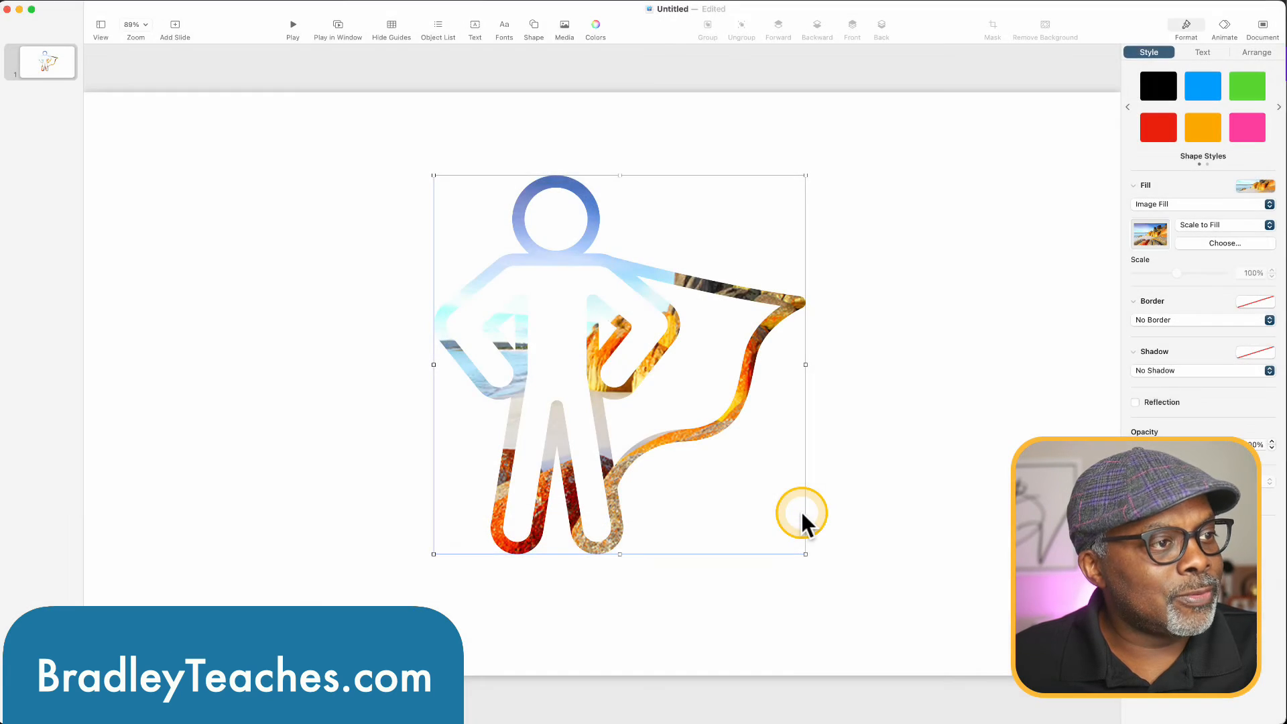
text(hero)
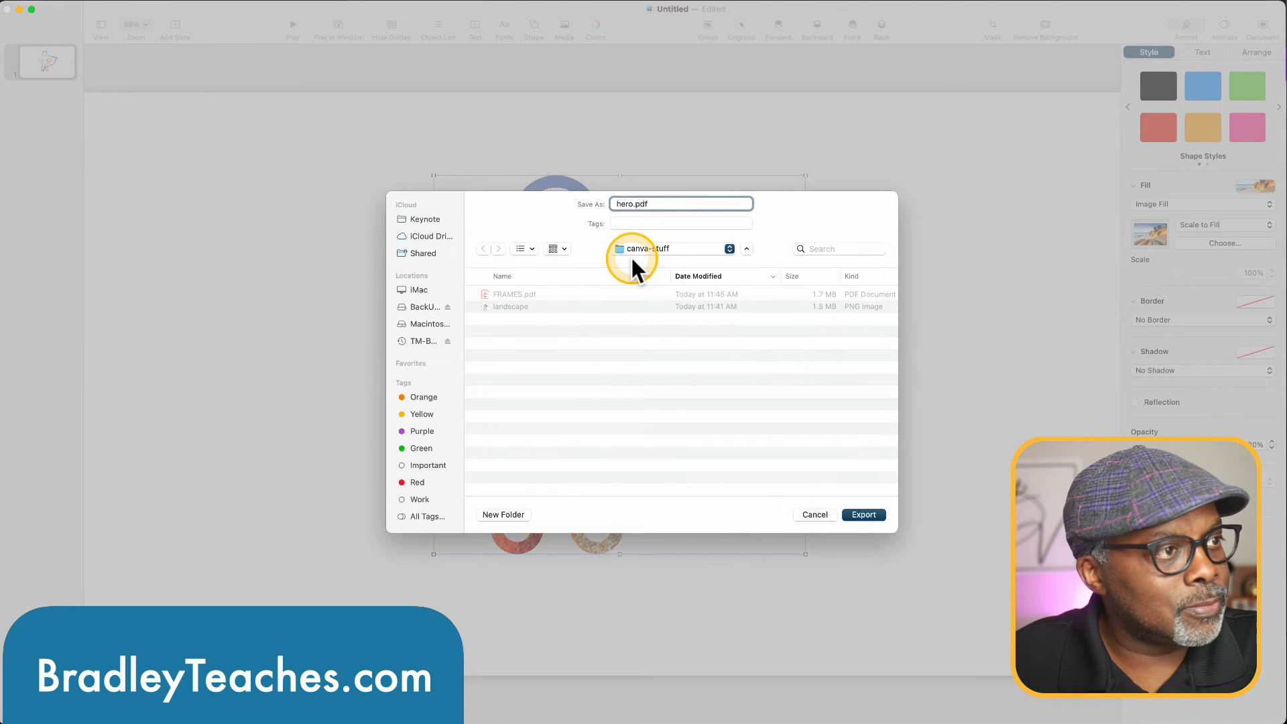
key(Return)
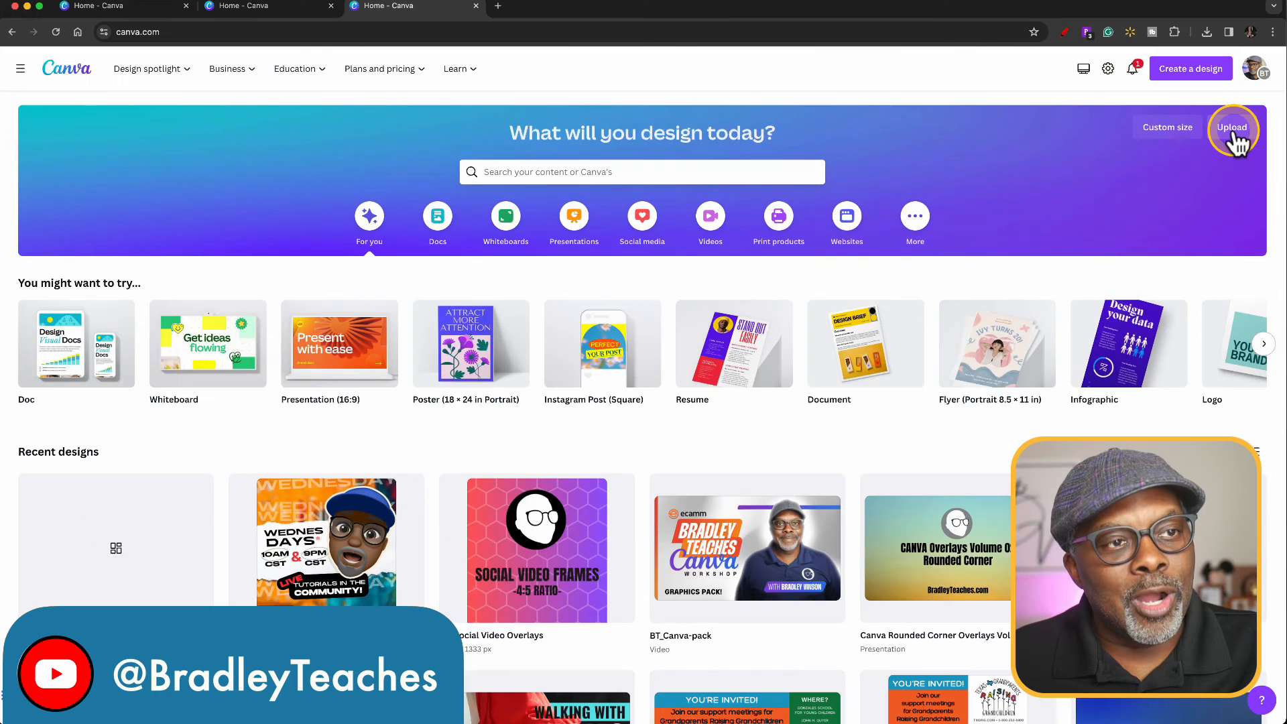
Switch to Canva, upload hero.pdf as a design, and delete the landscape picture from inside the hero frame.
click(1233, 129)
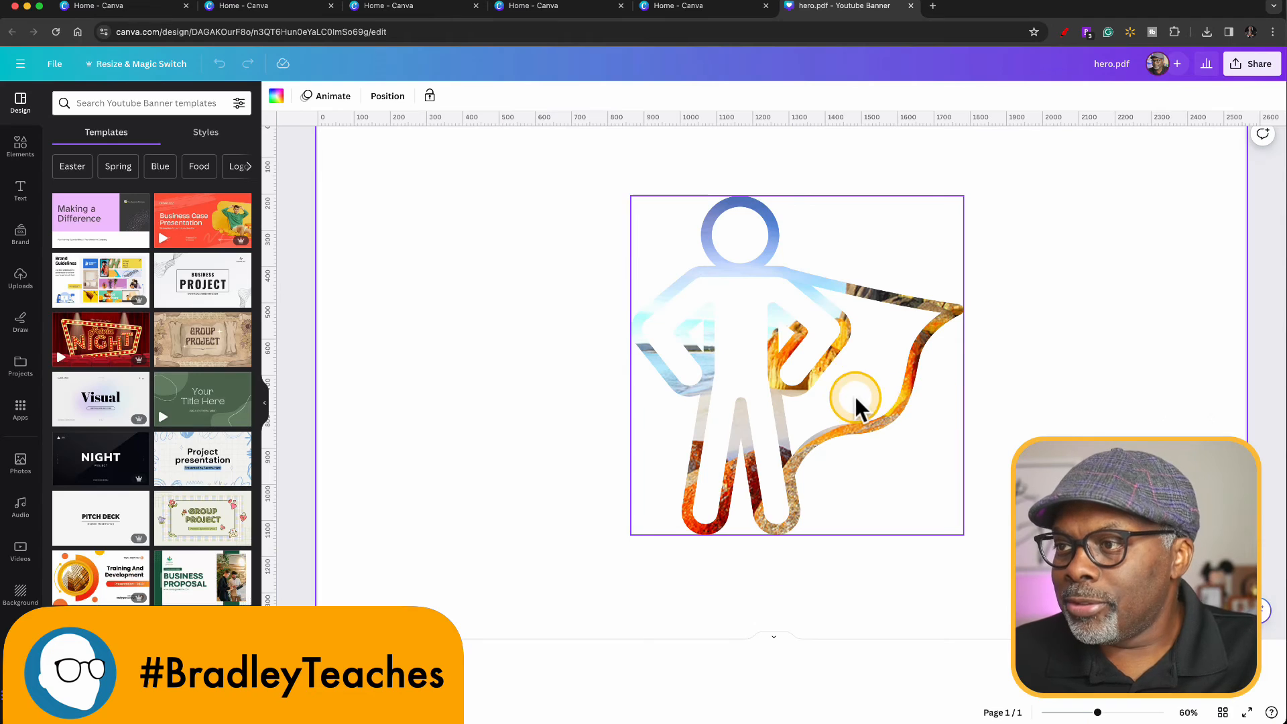
click(804, 362)
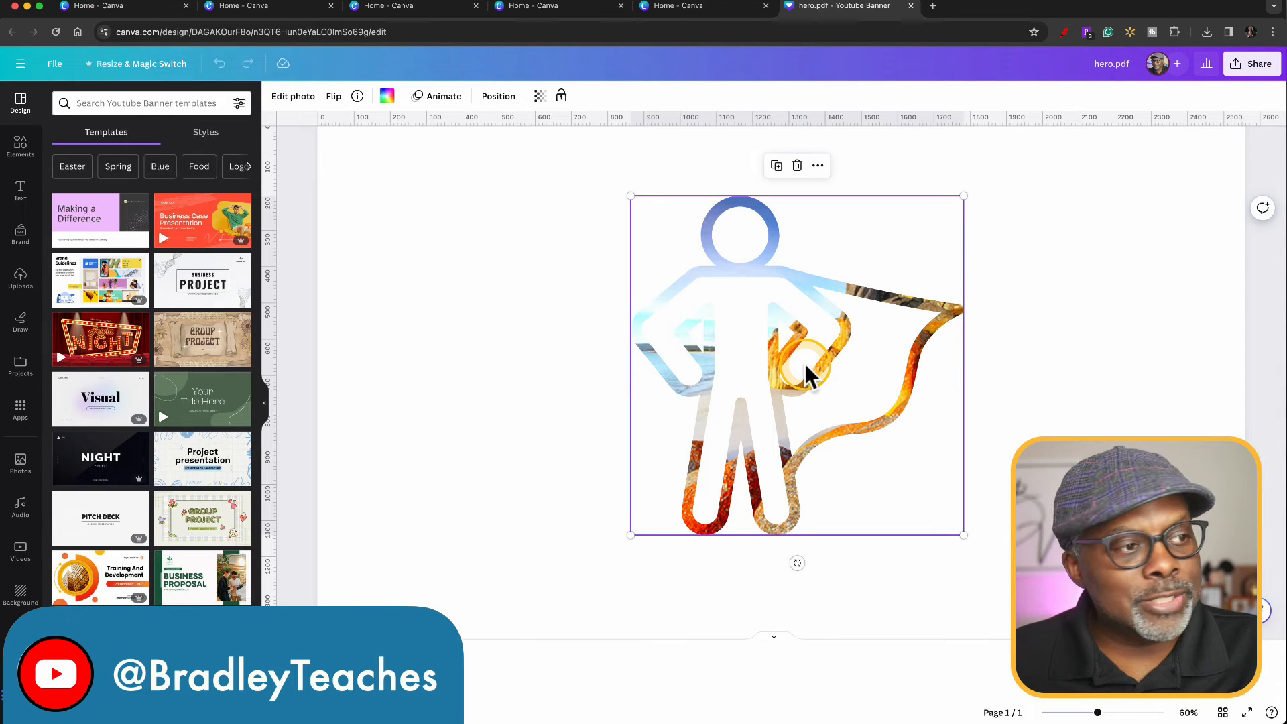
key(Delete)
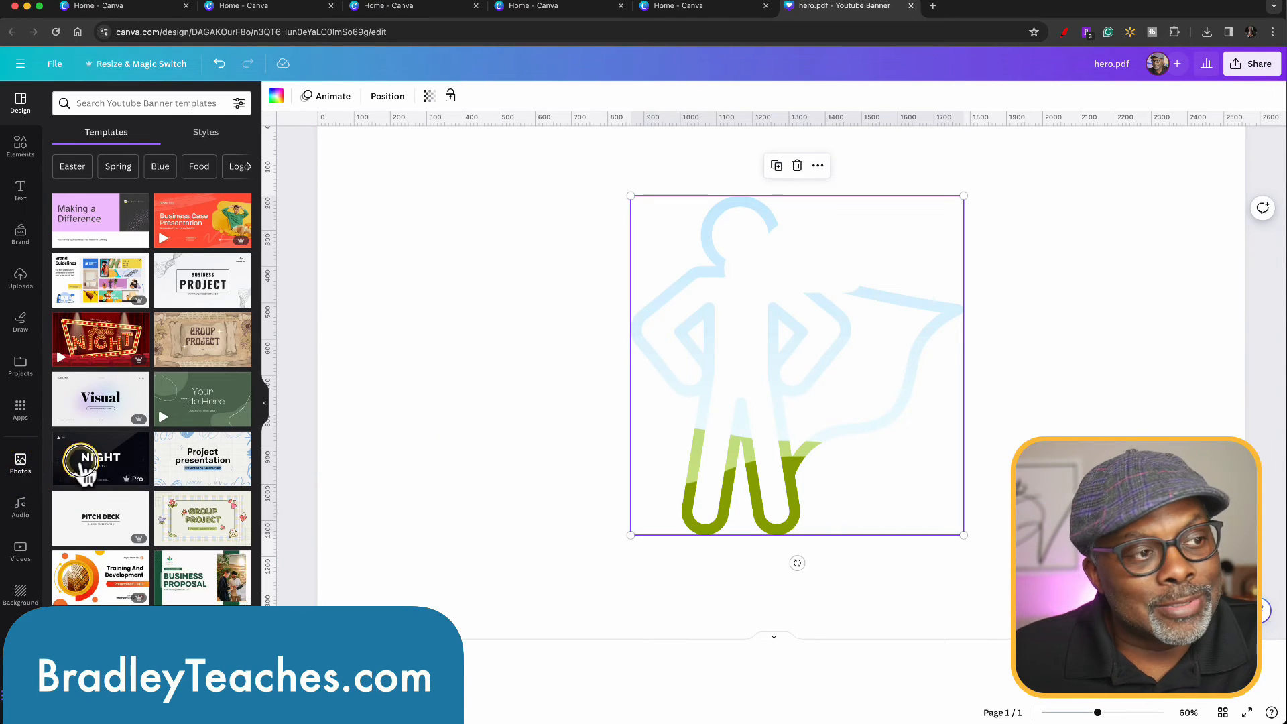
Try the raised soccer ball photo and the autumn forest video as fills in the hero frame, clearing the video again.
click(21, 466)
drag(226, 410, 655, 364)
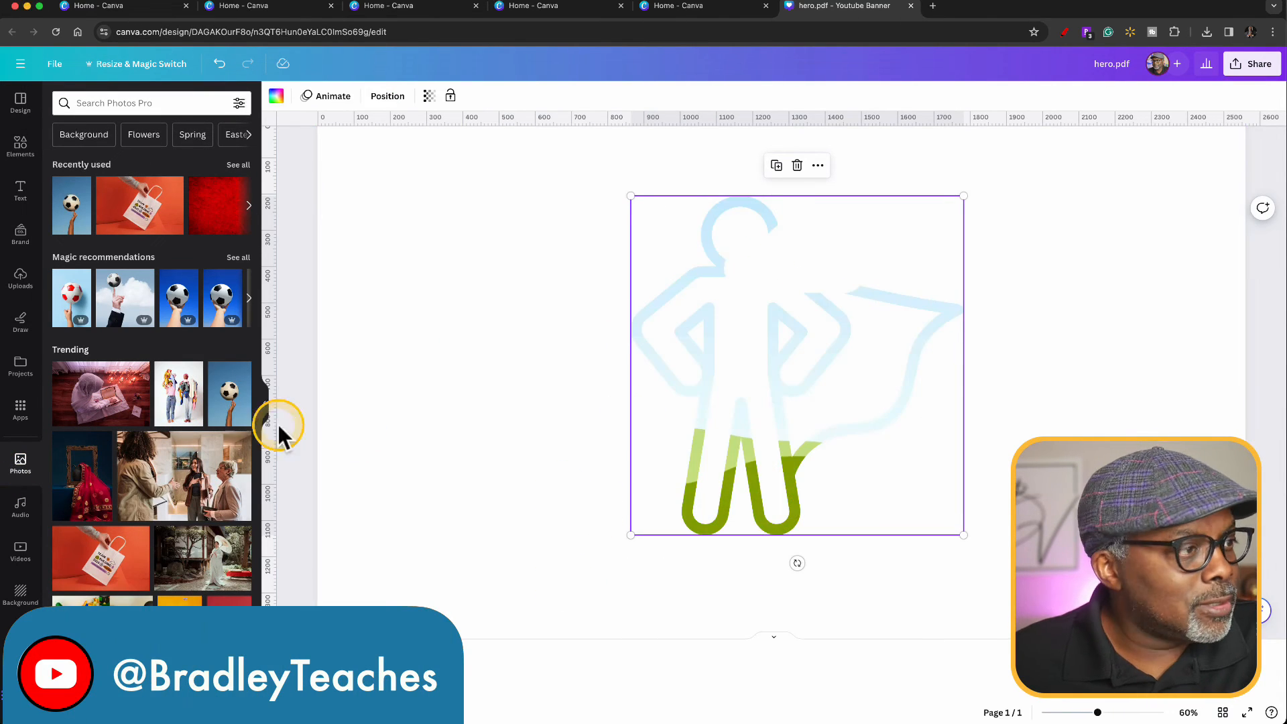
click(16, 551)
drag(101, 422, 630, 370)
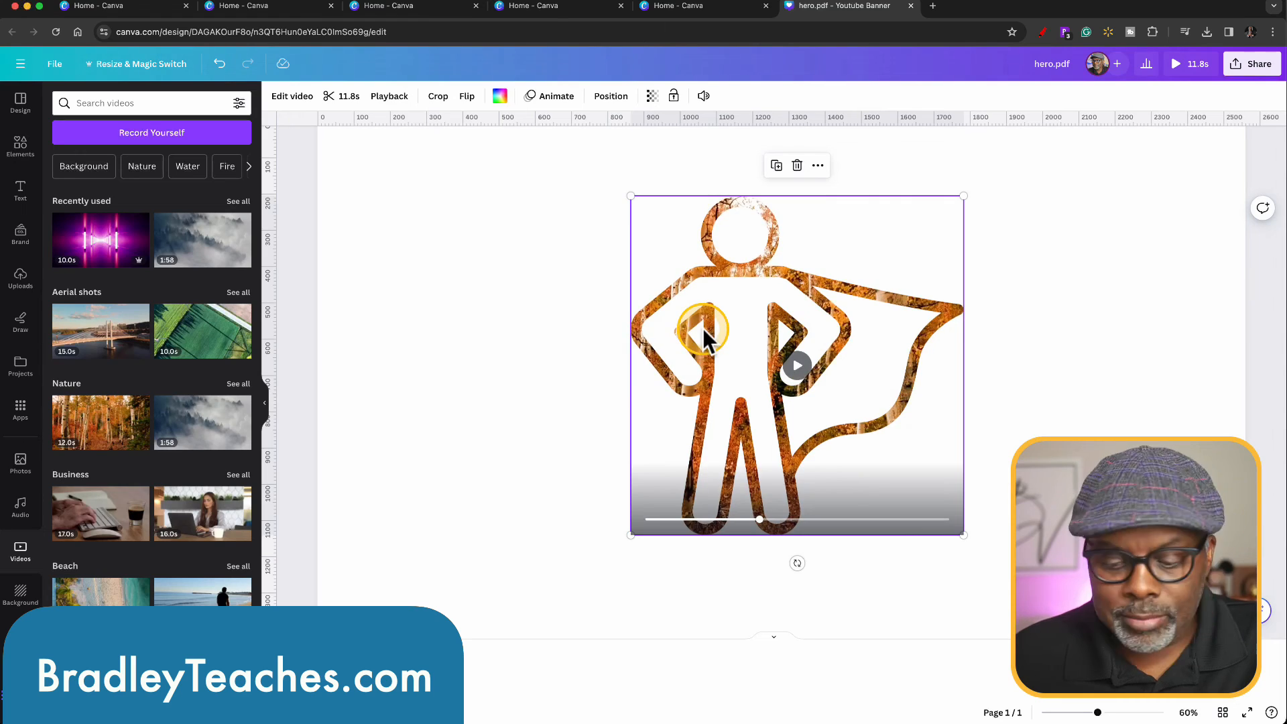
key(Delete)
Fill the empty hero frame with the blue-to-purple default gradient and deselect it.
click(275, 96)
click(169, 461)
click(176, 551)
click(405, 410)
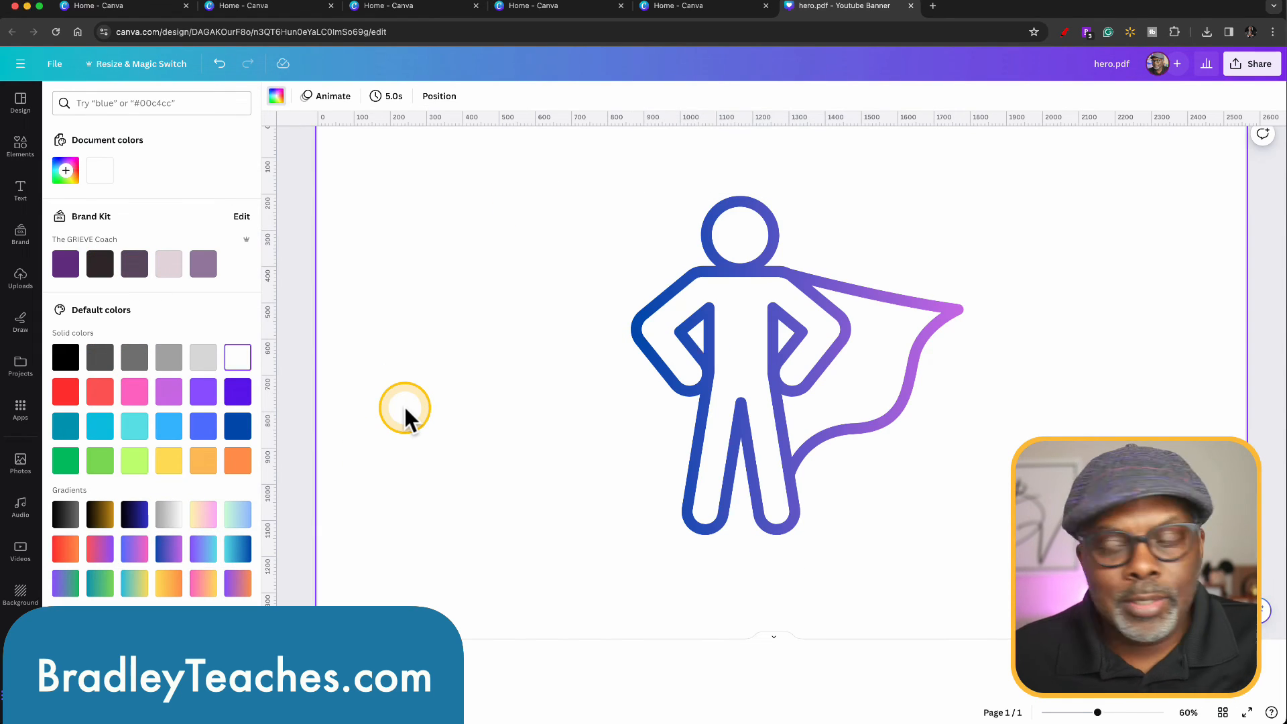